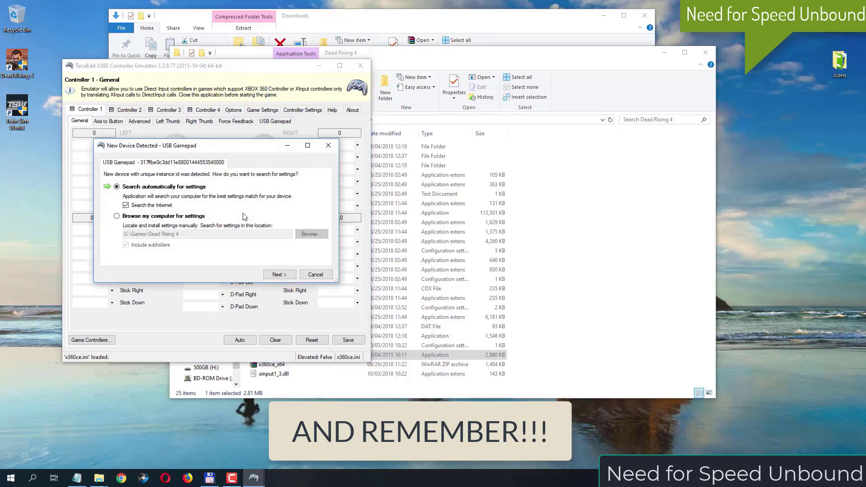
- Load the Internet default settings for the detected USB Gamepad, allowing the emulator's outbound traffic and continuing past the exception
{"action": "left_click", "coordinate": [288, 275]}
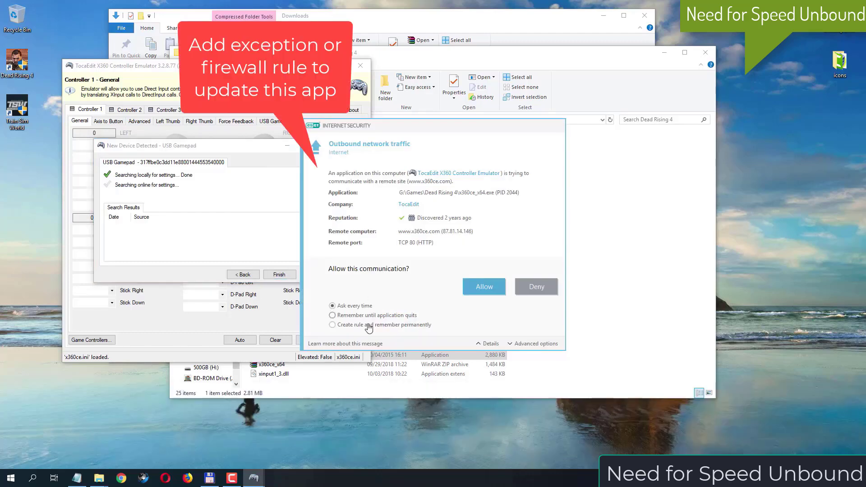
{"action": "left_click", "coordinate": [489, 287]}
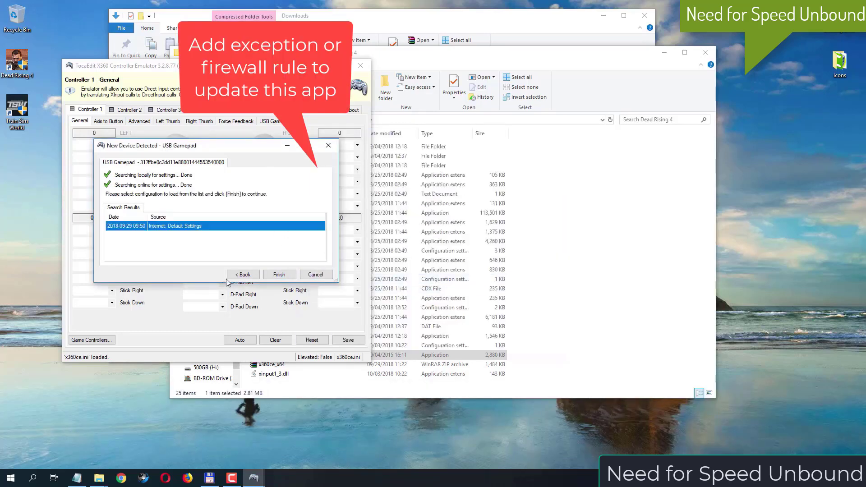
{"action": "left_click", "coordinate": [287, 277]}
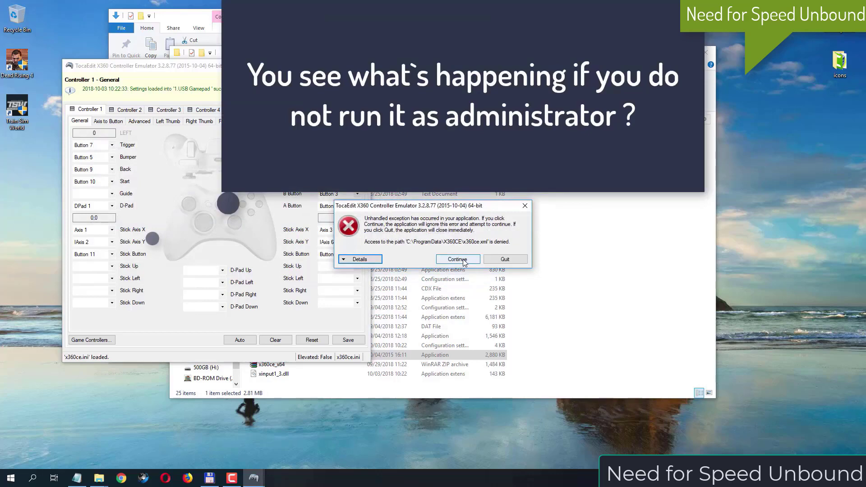
{"action": "left_click", "coordinate": [463, 262]}
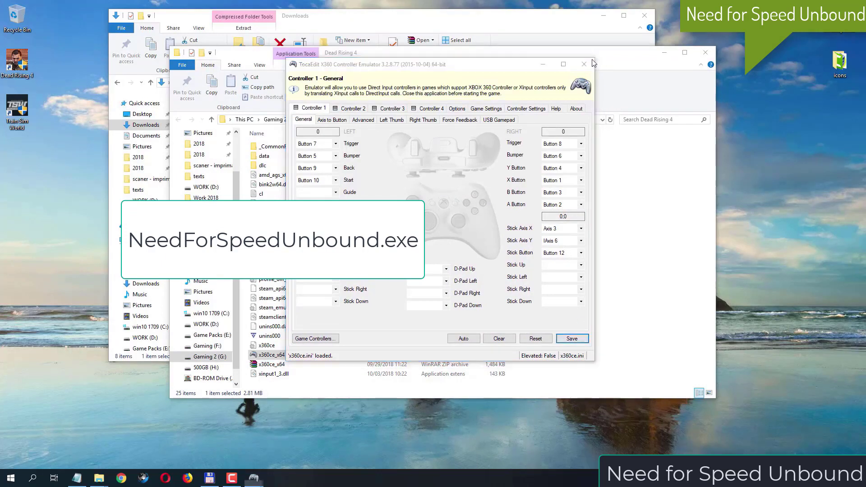
{"action": "left_click", "coordinate": [458, 260]}
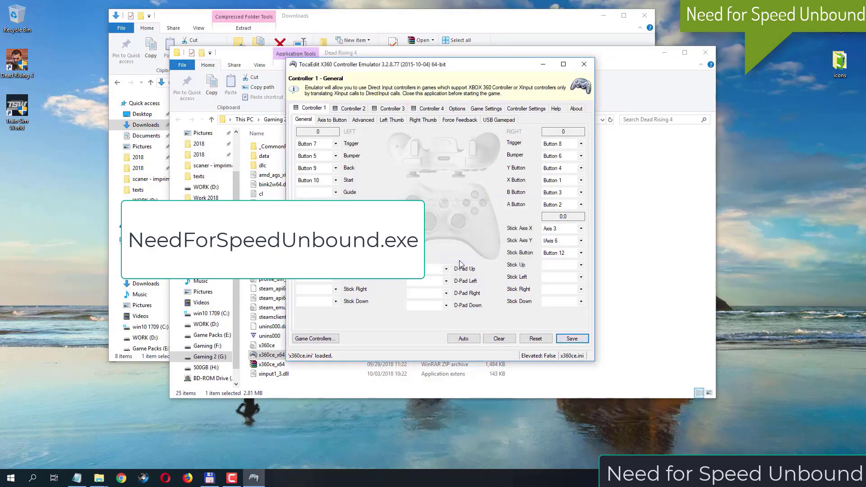
- Close the emulator and relaunch x360ce_x64 from the Dead Rising 4 folder as administrator
{"action": "left_click", "coordinate": [584, 64]}
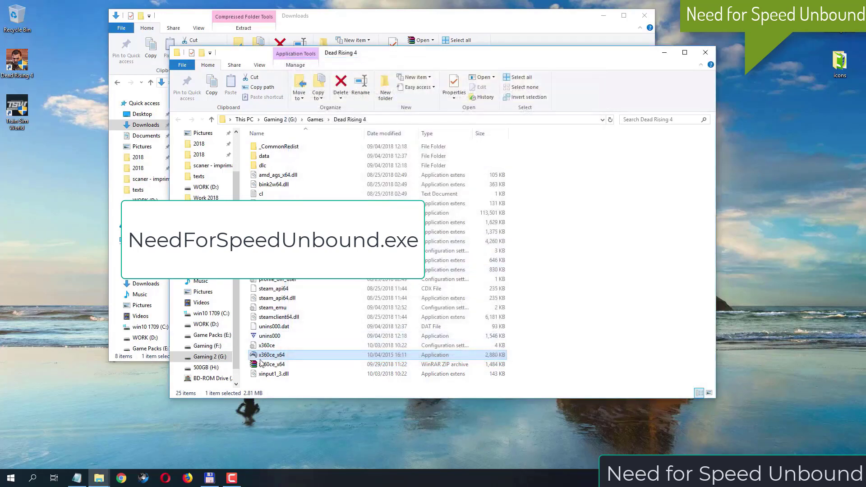
{"action": "right_click", "coordinate": [284, 356]}
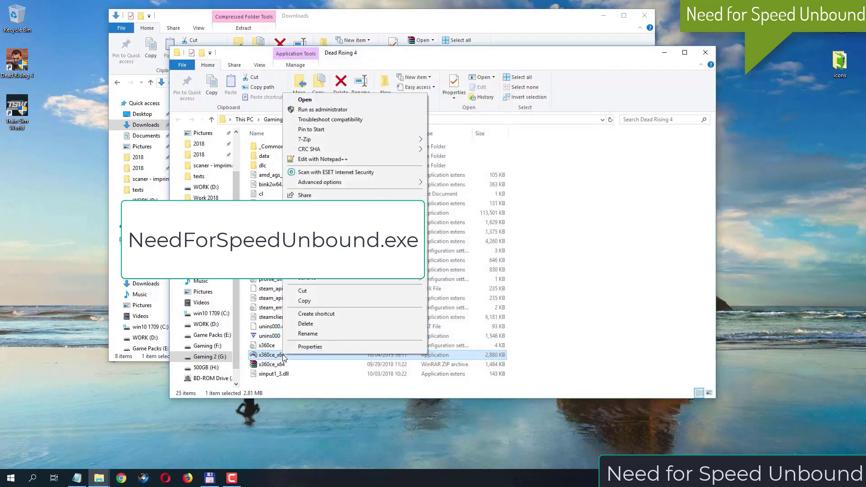
{"action": "left_click", "coordinate": [345, 113]}
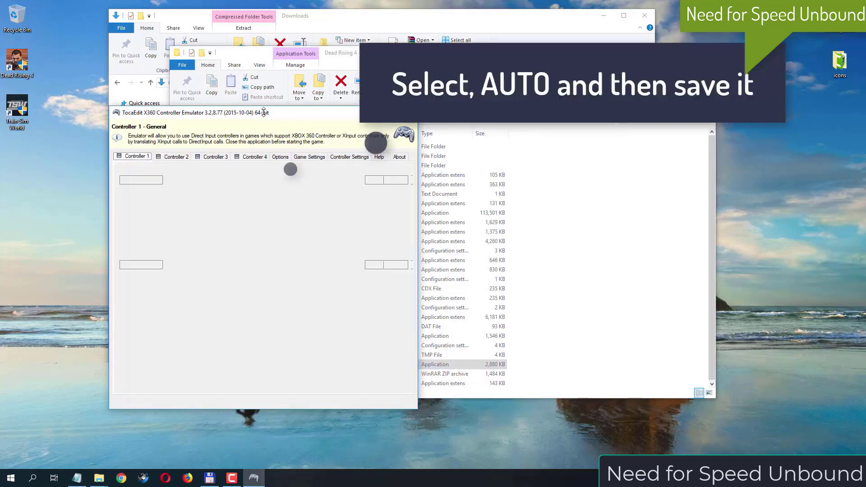
- Auto-map the Controller 1 buttons, save the mapping and close the emulator
{"action": "left_click_drag", "start_coordinate": [264, 117], "coordinate": [385, 104]}
{"action": "left_click", "coordinate": [408, 375]}
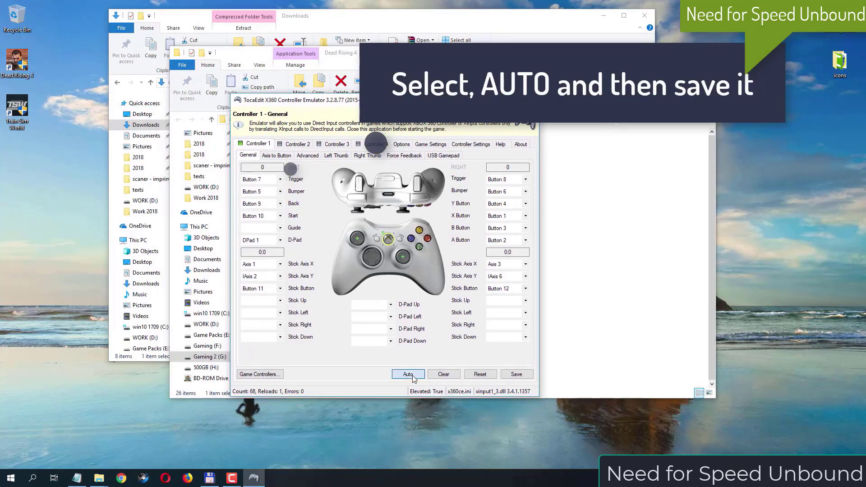
{"action": "left_click", "coordinate": [399, 266]}
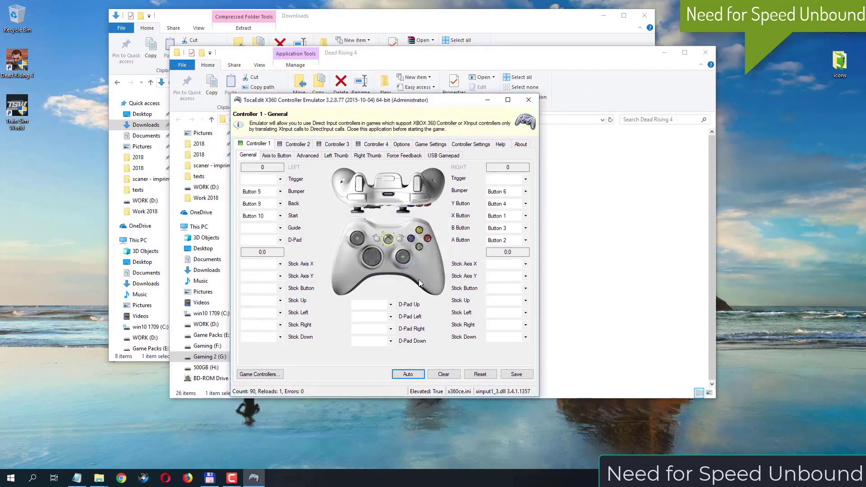
{"action": "left_click", "coordinate": [524, 376]}
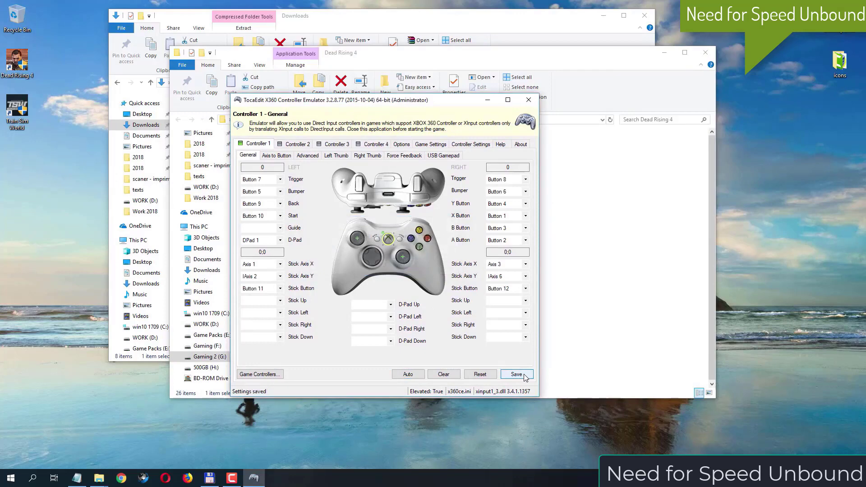
{"action": "left_click", "coordinate": [528, 100]}
- Run x360ce_x64 as administrator again and enable the DI hook mask in the game settings of x360ce_x64.exe
{"action": "left_click", "coordinate": [320, 214]}
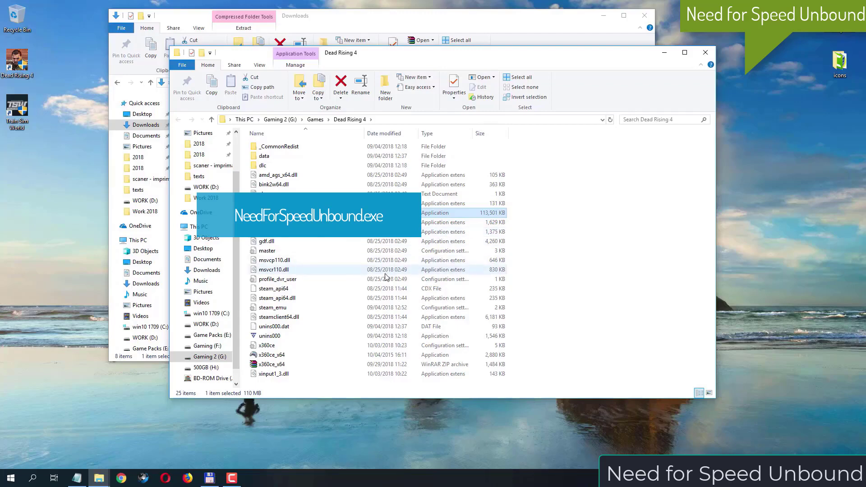
{"action": "left_click", "coordinate": [314, 356]}
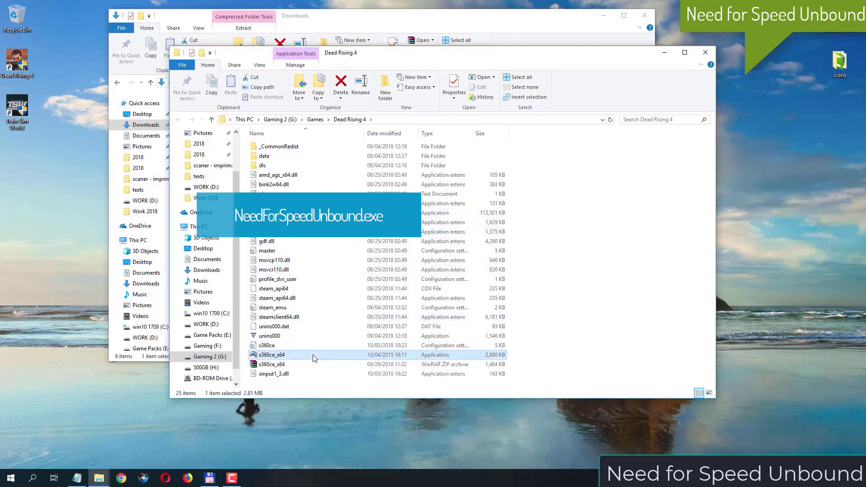
{"action": "right_click", "coordinate": [314, 357]}
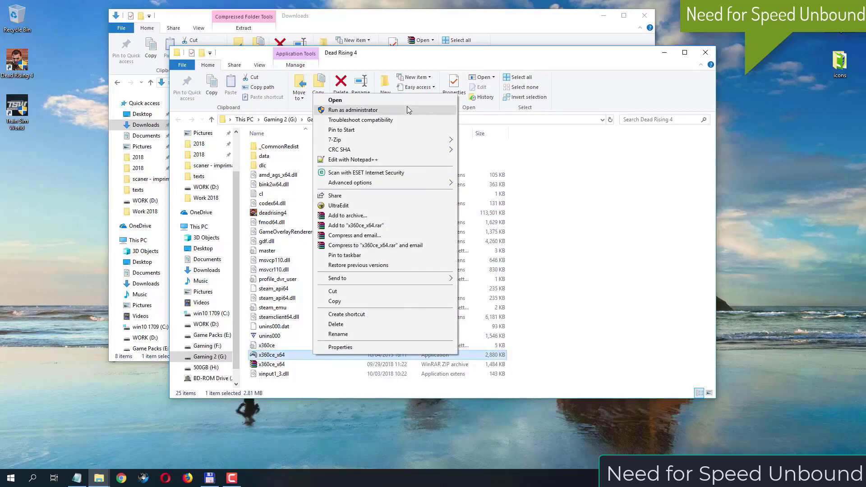
{"action": "left_click", "coordinate": [408, 110]}
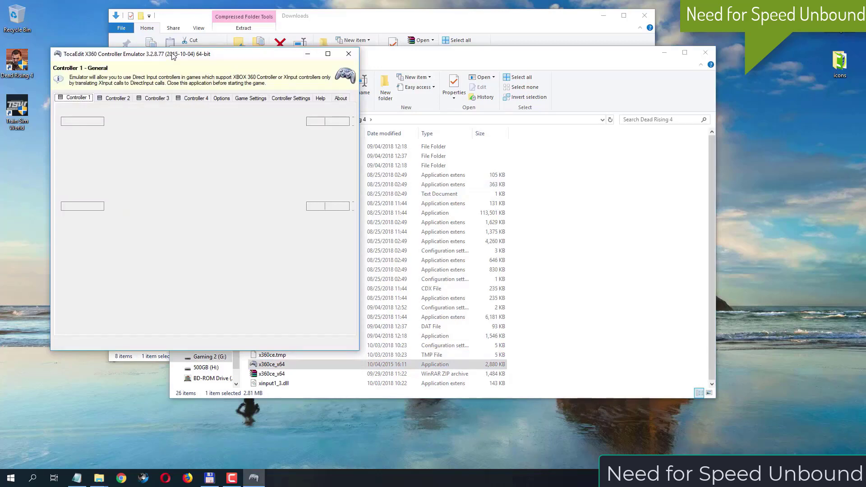
{"action": "left_click_drag", "start_coordinate": [171, 56], "coordinate": [273, 61]}
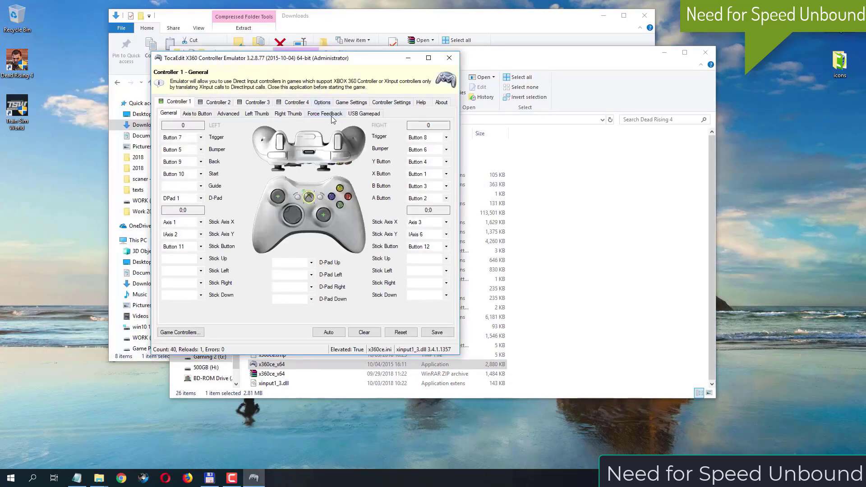
{"action": "left_click", "coordinate": [359, 103]}
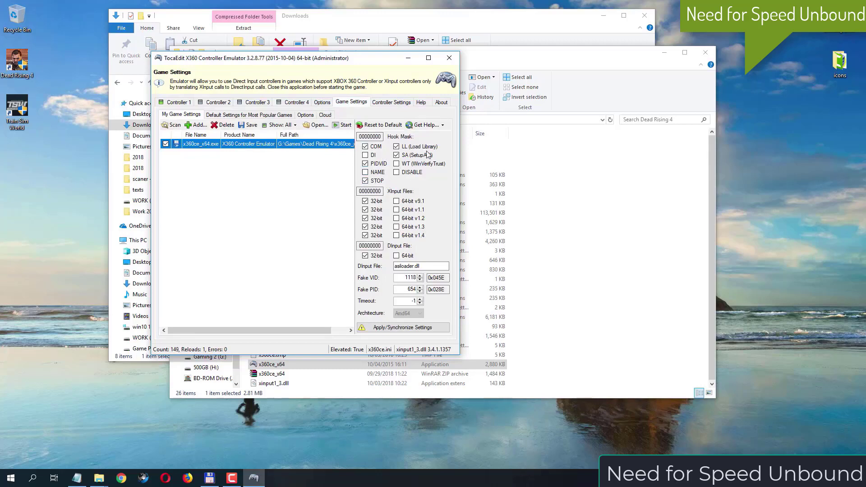
{"action": "left_click", "coordinate": [372, 158]}
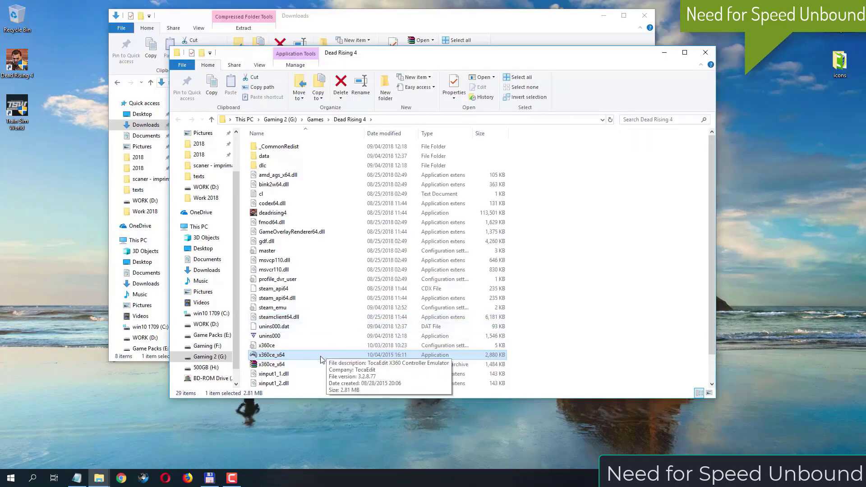
- Reopen x360ce_x64 with administrator rights and show its game settings
{"action": "right_click", "coordinate": [321, 355]}
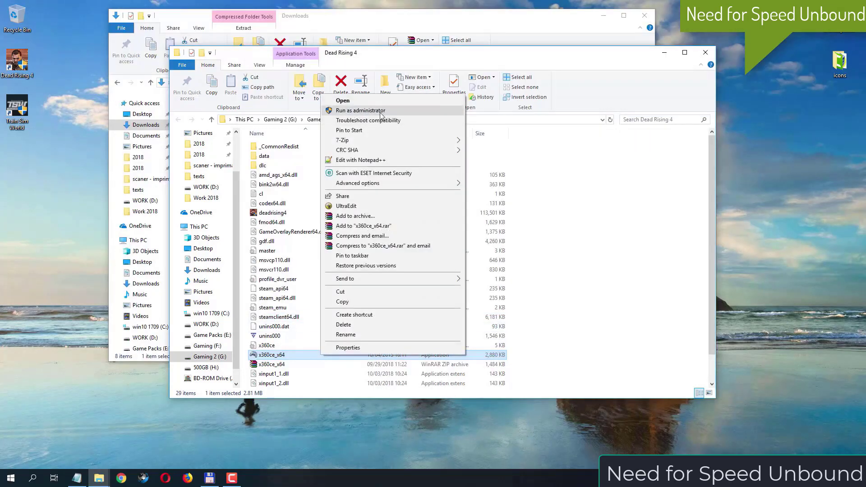
{"action": "left_click", "coordinate": [360, 110]}
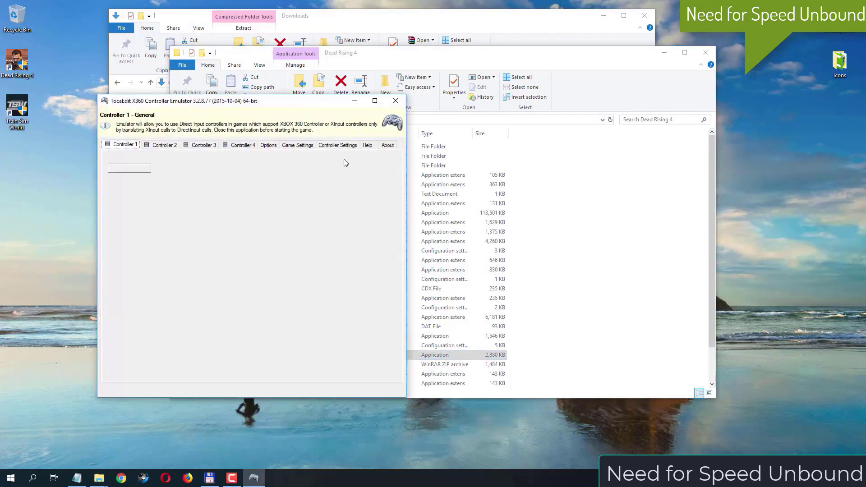
{"action": "left_click", "coordinate": [297, 145]}
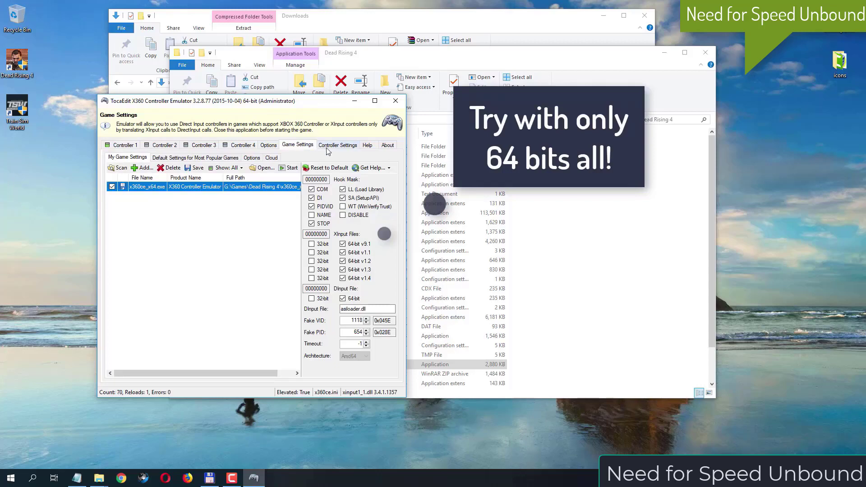
- Disable the STOP, PIDVID, DI, COM, SA and LL hook masks for x360ce_x64.exe and save the game settings
{"action": "left_click", "coordinate": [322, 224]}
{"action": "left_click", "coordinate": [322, 207]}
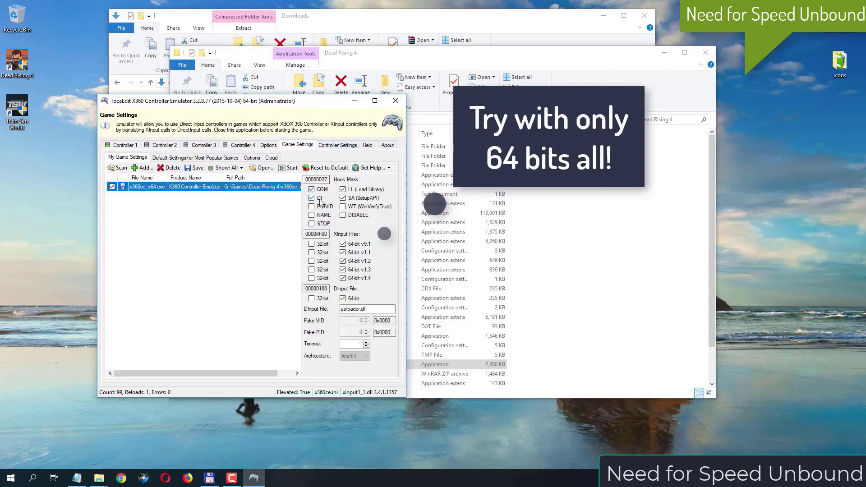
{"action": "left_click", "coordinate": [321, 198]}
{"action": "left_click", "coordinate": [322, 190]}
{"action": "left_click", "coordinate": [359, 197]}
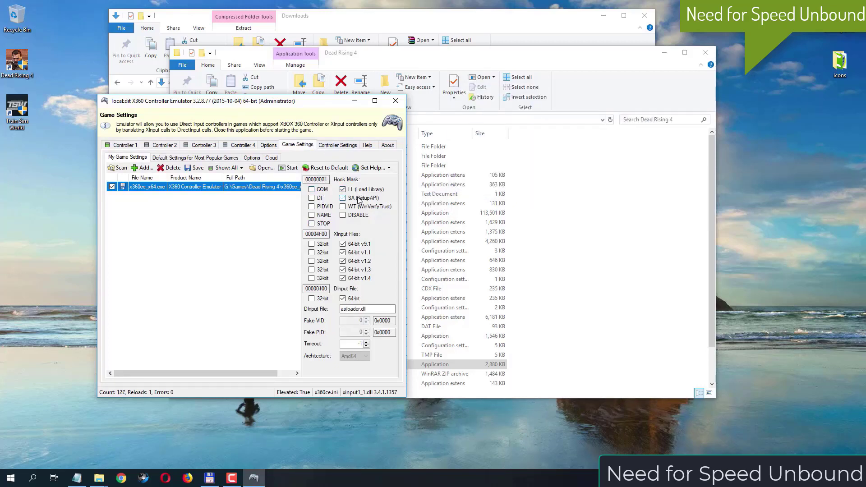
{"action": "left_click", "coordinate": [358, 190]}
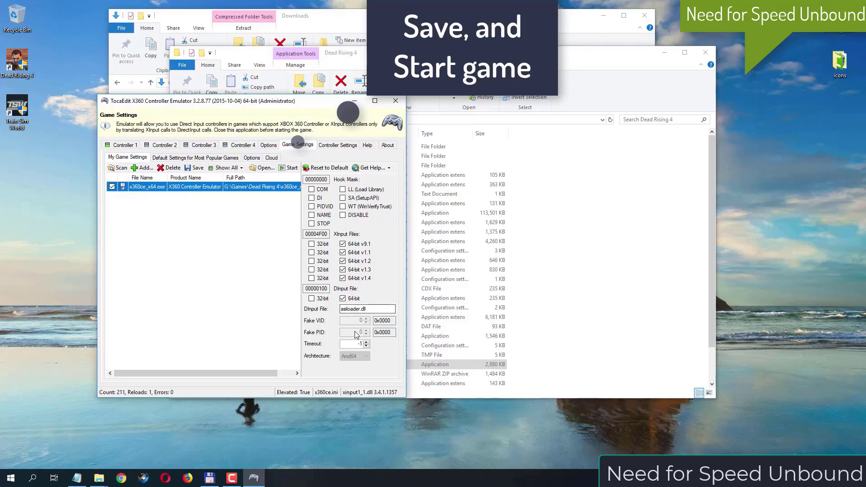
{"action": "left_click", "coordinate": [195, 169]}
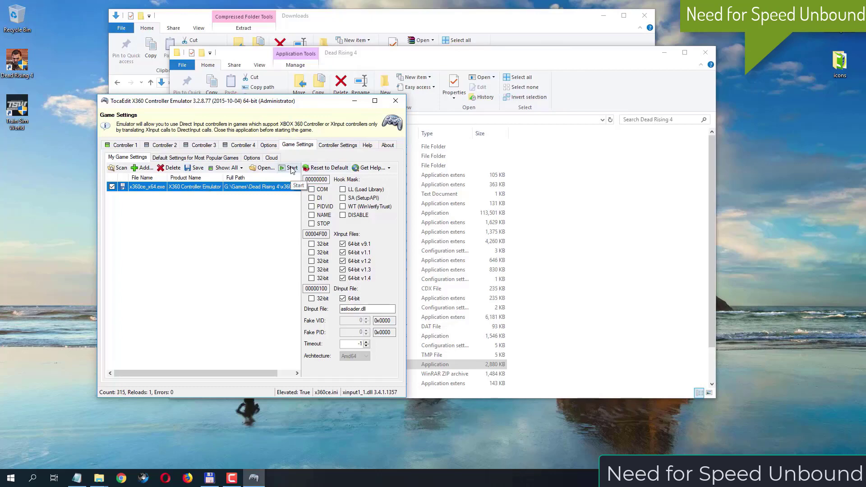
- Close the emulator after saving the game settings and restart x360ce_x64 as administrator
{"action": "left_click_drag", "start_coordinate": [300, 101], "coordinate": [427, 89]}
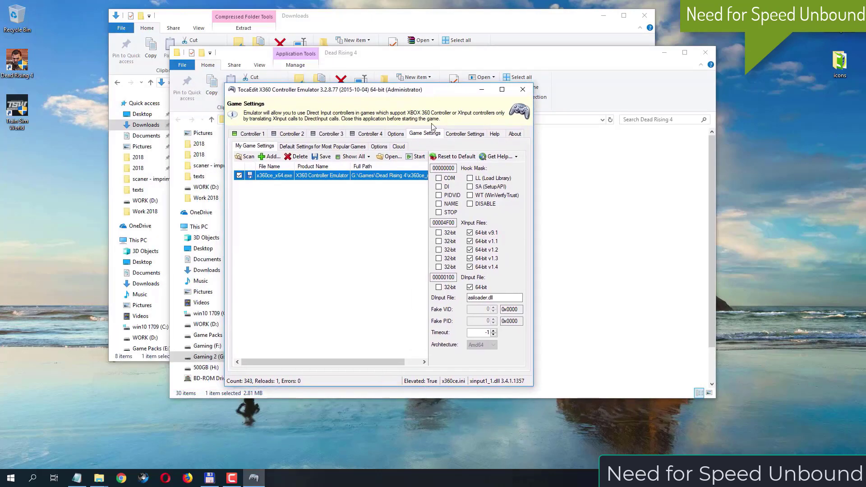
{"action": "left_click", "coordinate": [522, 89]}
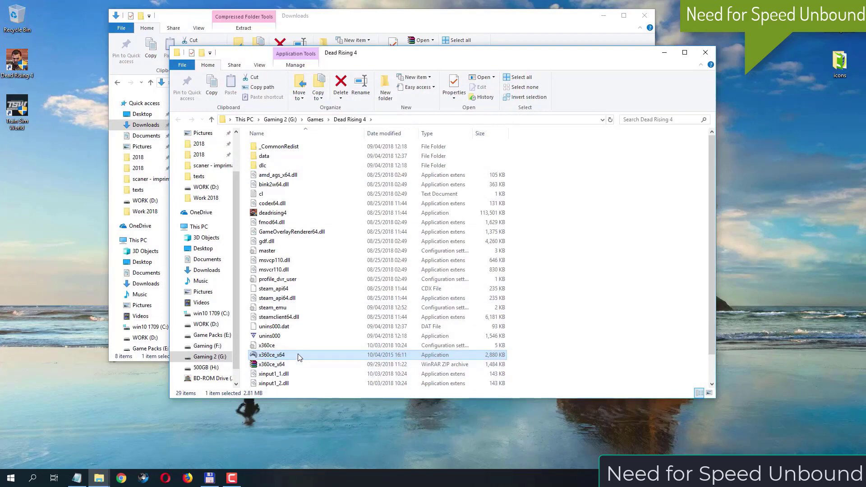
{"action": "right_click", "coordinate": [299, 356]}
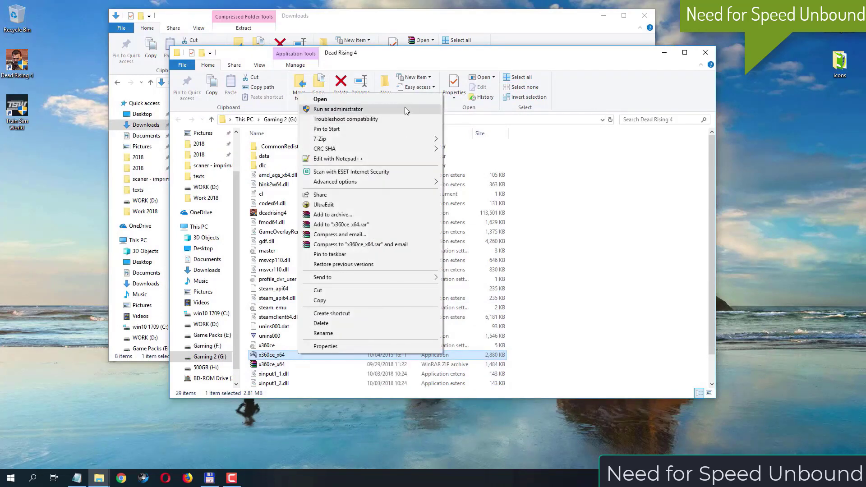
{"action": "left_click", "coordinate": [402, 109]}
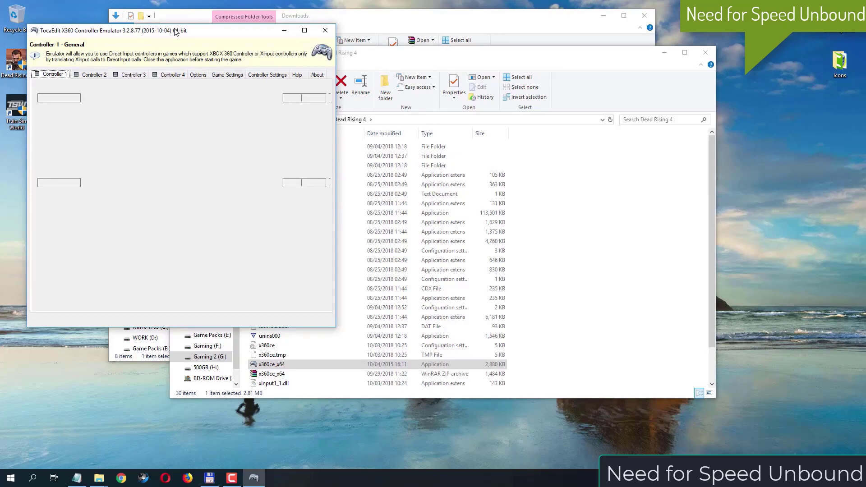
{"action": "left_click_drag", "start_coordinate": [176, 31], "coordinate": [353, 77]}
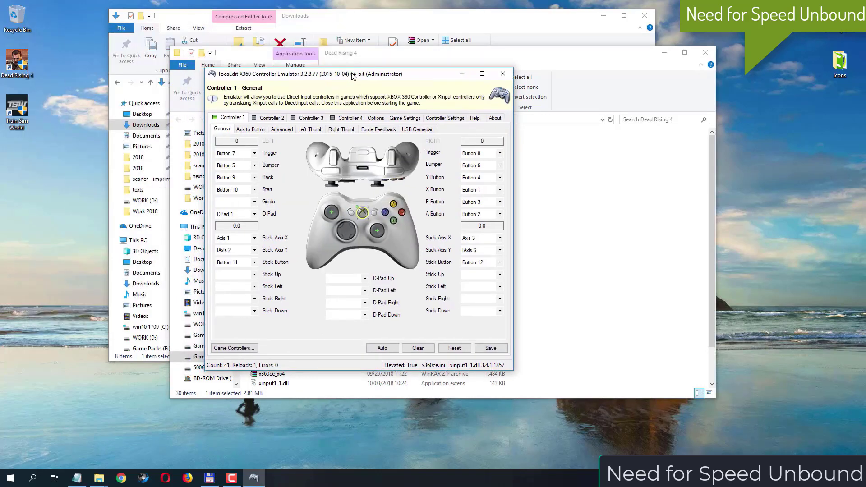
- Load the most popular XBOX 360 Controller for Windows setting (2463 users) for the USB Gamepad and save it for deadrising4.exe
{"action": "left_click", "coordinate": [437, 118]}
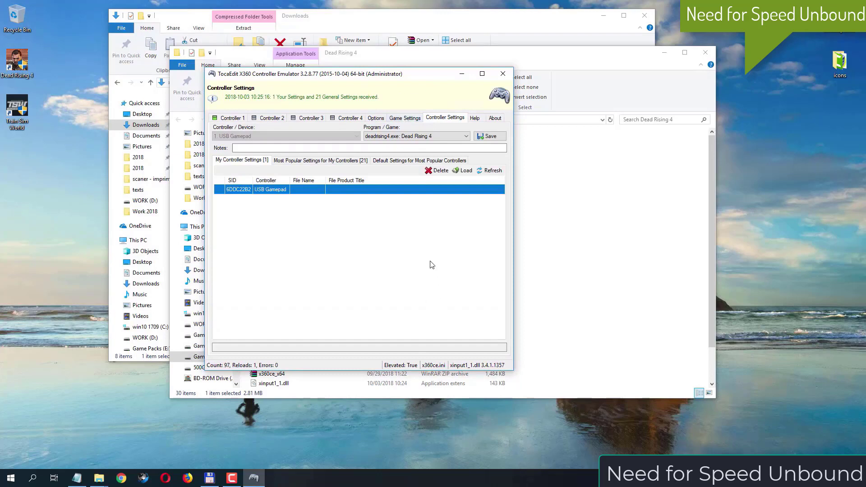
{"action": "left_click", "coordinate": [468, 137]}
{"action": "left_click", "coordinate": [469, 136]}
{"action": "left_click", "coordinate": [300, 163]}
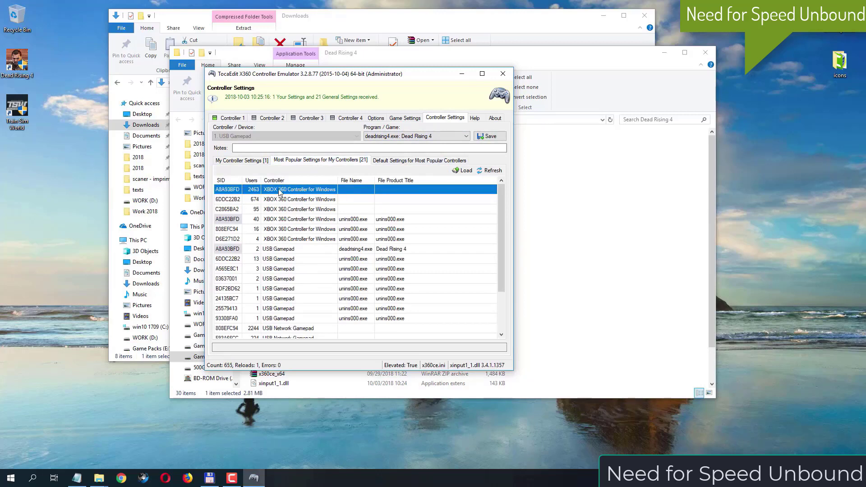
{"action": "left_click", "coordinate": [462, 170]}
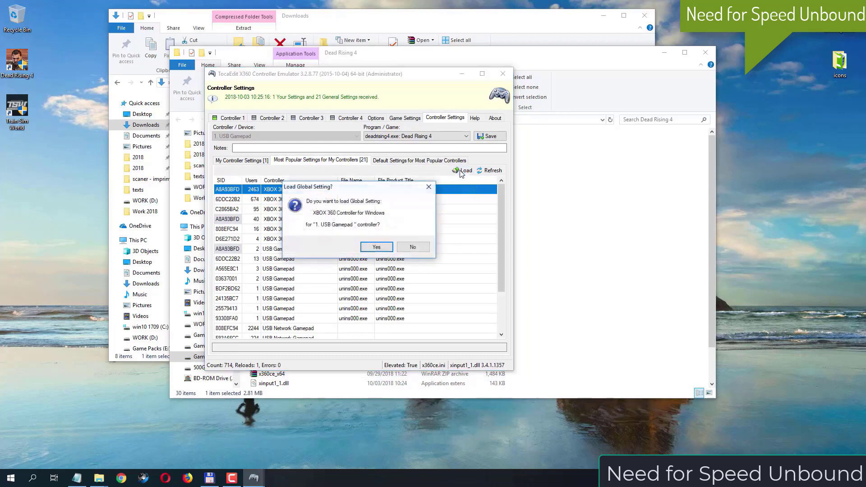
{"action": "left_click", "coordinate": [376, 247]}
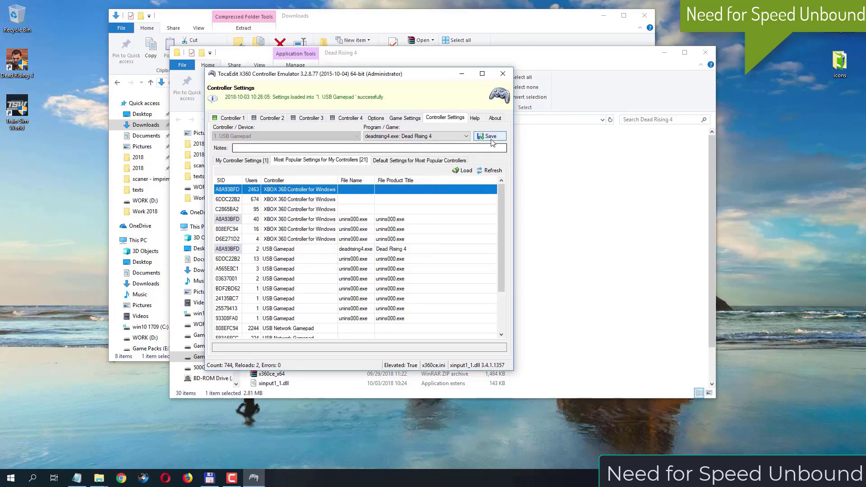
{"action": "left_click", "coordinate": [495, 141]}
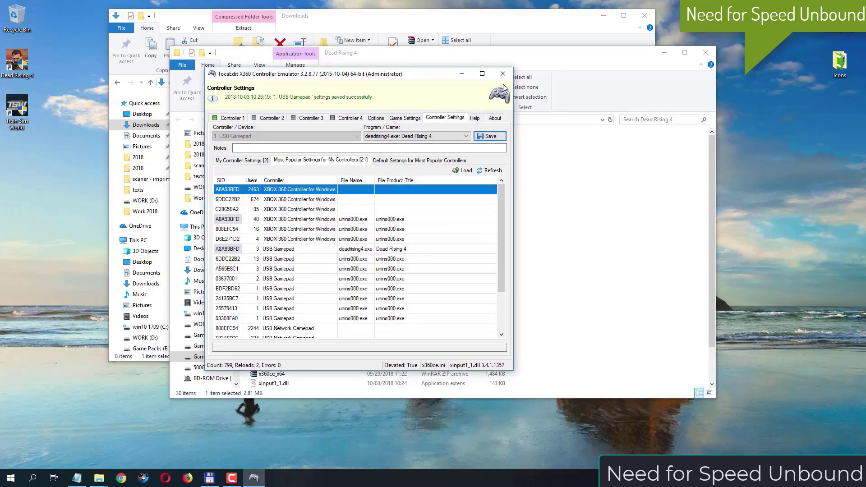
- Show the emulator's game settings and launch Dead Rising 4 to try the controller
{"action": "left_click", "coordinate": [397, 119]}
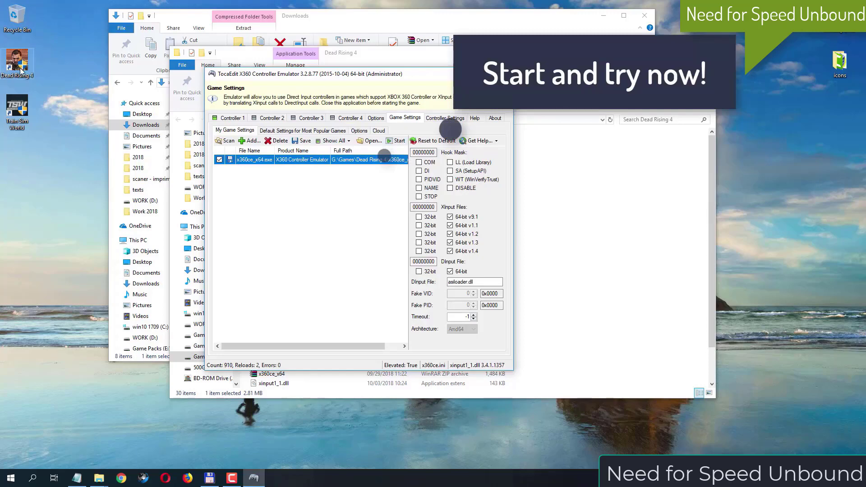
{"action": "double_click", "coordinate": [20, 68]}
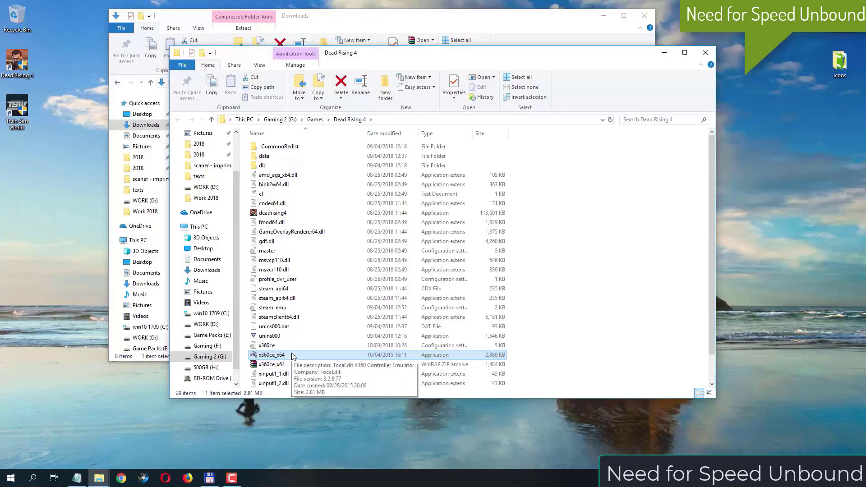
- Run x360ce_x64 from the Dead Rising 4 folder as administrator again and show its game settings
{"action": "right_click", "coordinate": [292, 356]}
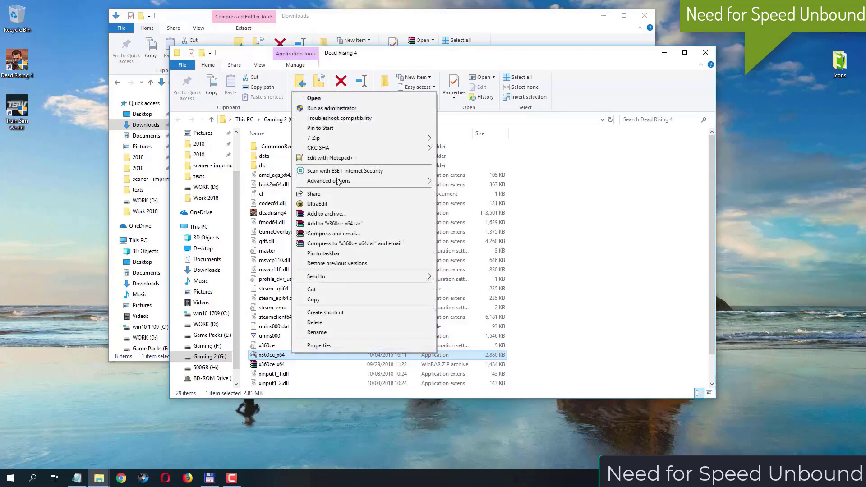
{"action": "left_click", "coordinate": [343, 109]}
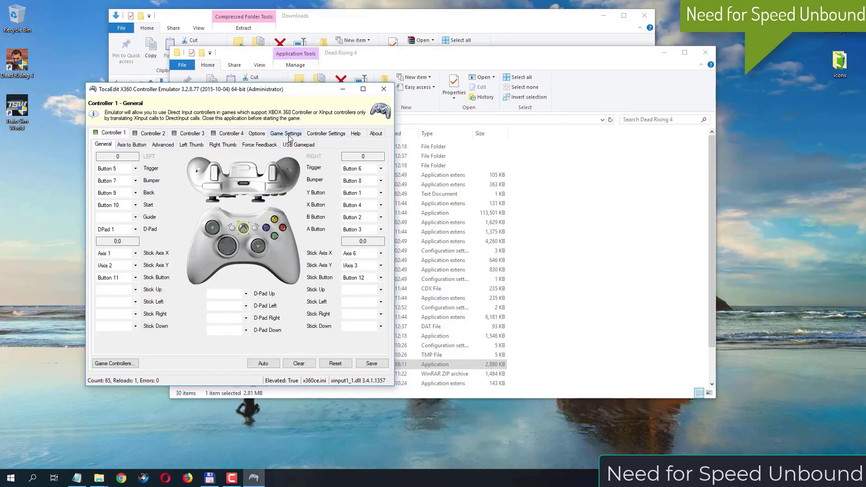
{"action": "left_click", "coordinate": [286, 134]}
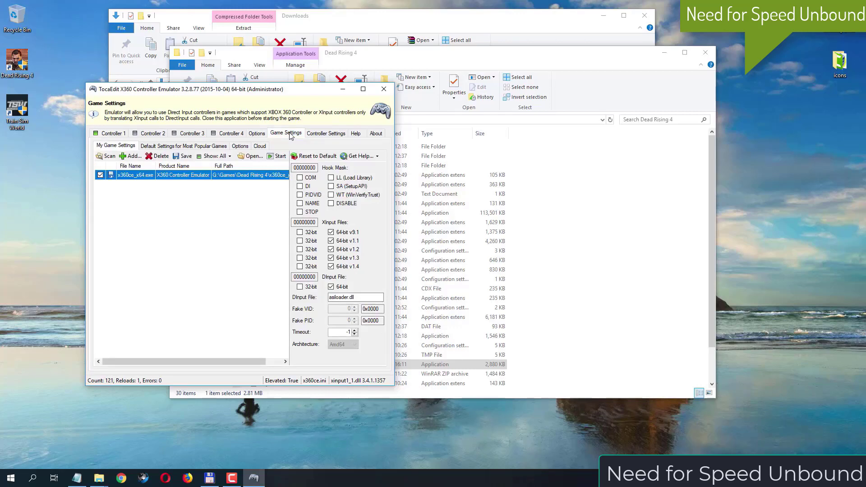
- Switch x360ce_x64.exe from the 64-bit files to all five 32-bit XInput files and the 32-bit DInput file
{"action": "left_click", "coordinate": [331, 232]}
{"action": "left_click", "coordinate": [299, 232]}
{"action": "left_click", "coordinate": [300, 241]}
{"action": "left_click", "coordinate": [300, 249]}
{"action": "left_click", "coordinate": [299, 258]}
{"action": "left_click", "coordinate": [300, 266]}
{"action": "left_click", "coordinate": [300, 287]}
- Enable the COM, DI, PIDVID, NAME, LL, SA and WT hook masks for x360ce_x64.exe, save the game settings and close the emulator
{"action": "left_click", "coordinate": [311, 178]}
{"action": "left_click", "coordinate": [311, 186]}
{"action": "left_click", "coordinate": [312, 195]}
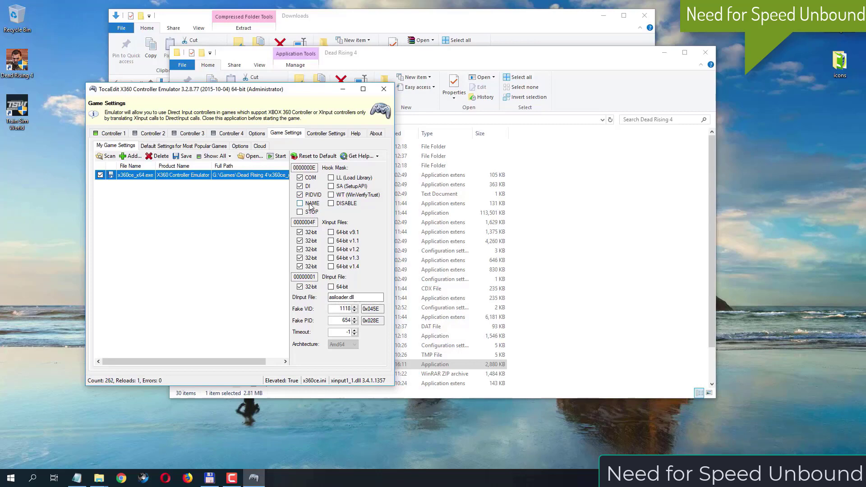
{"action": "left_click", "coordinate": [310, 205]}
{"action": "left_click", "coordinate": [350, 178]}
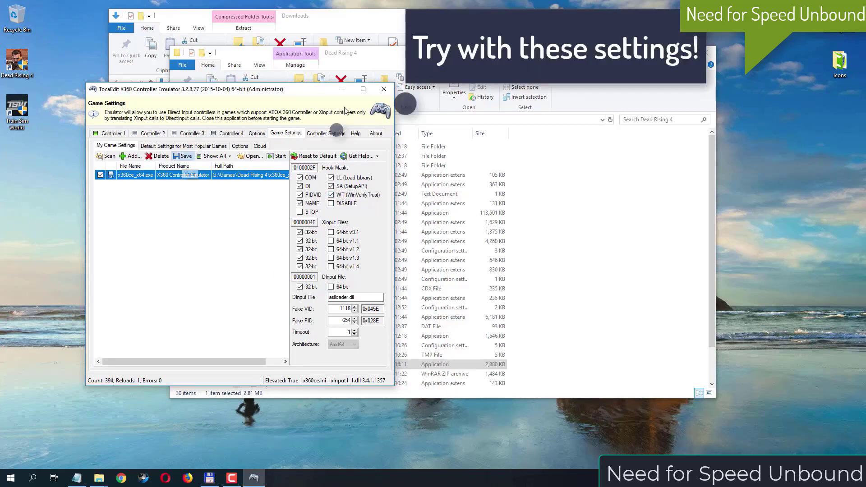
{"action": "left_click", "coordinate": [384, 90]}
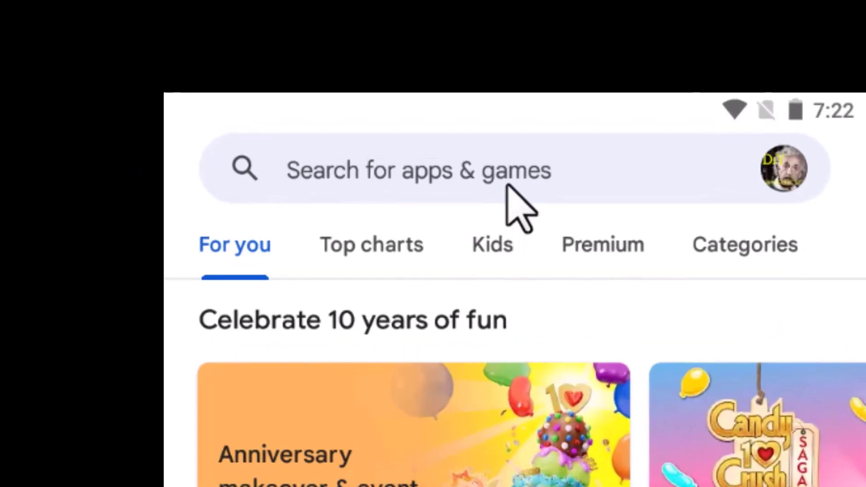
- Search for sorsoft in the Google Play store
{"action": "left_click", "coordinate": [494, 174]}
{"action": "type", "text": "s"}
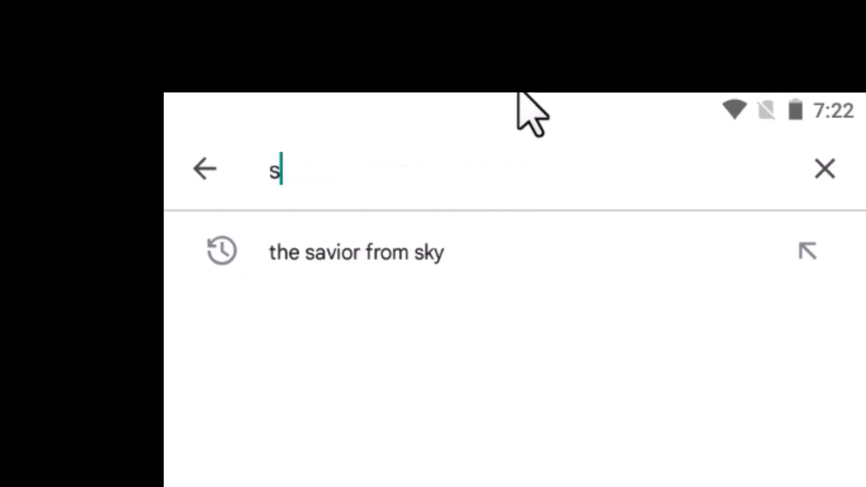
{"action": "type", "text": "orsoft"}
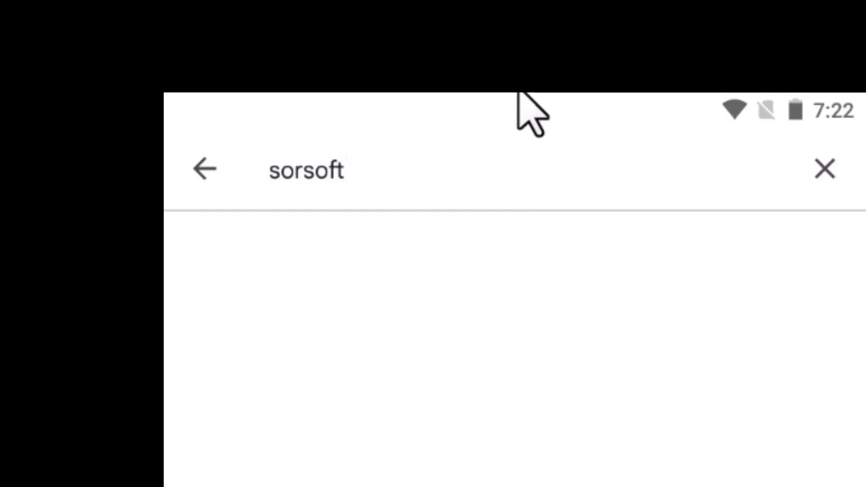
{"action": "key", "text": "Return"}
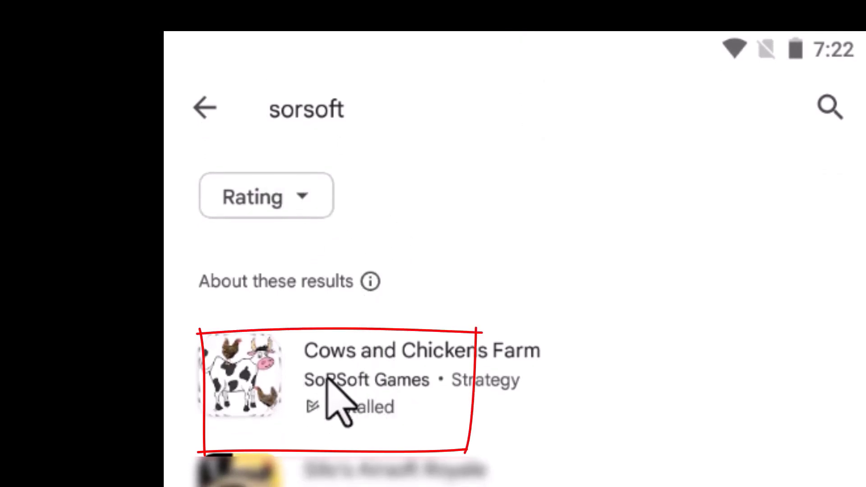
- Go from the Cows and Chickens Farm listing to the SoRSoft Games developer page and browse all its apps
{"action": "left_click", "coordinate": [357, 383]}
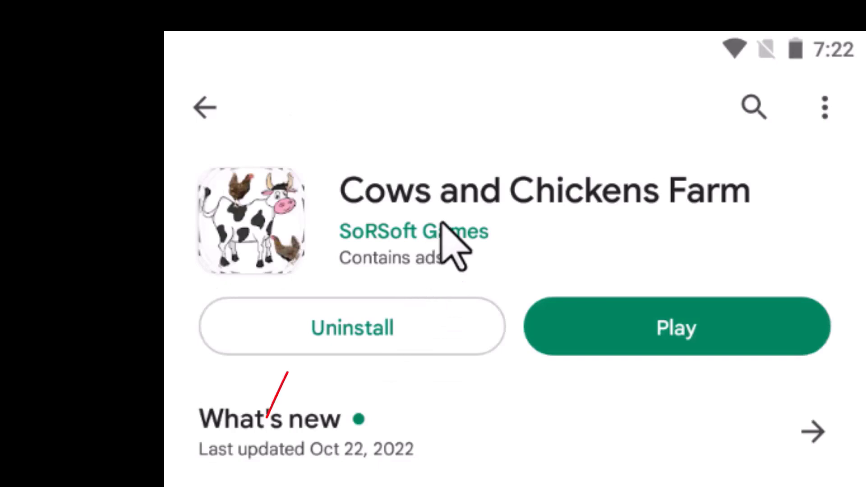
{"action": "left_click", "coordinate": [405, 228]}
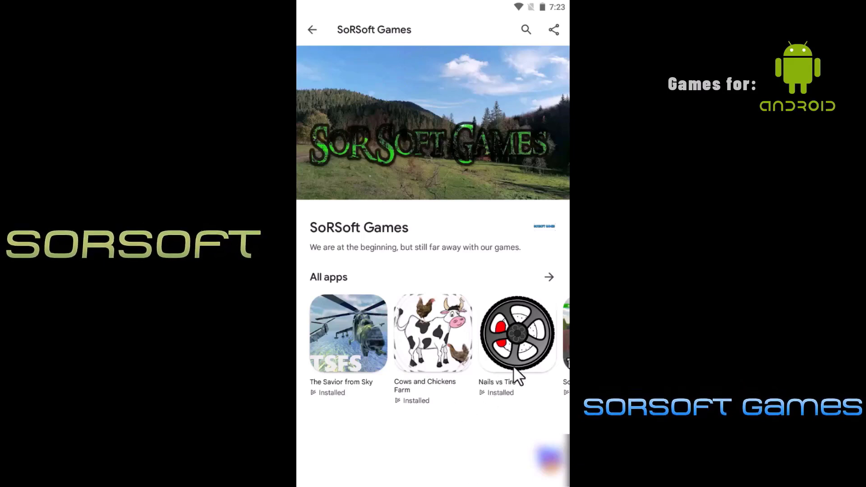
{"action": "left_click_drag", "start_coordinate": [513, 366], "coordinate": [298, 352]}
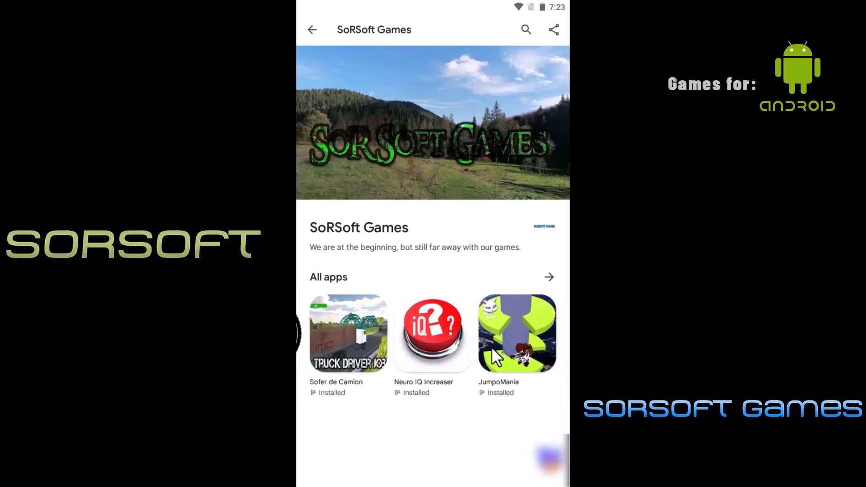
{"action": "left_click_drag", "start_coordinate": [413, 358], "coordinate": [385, 340]}
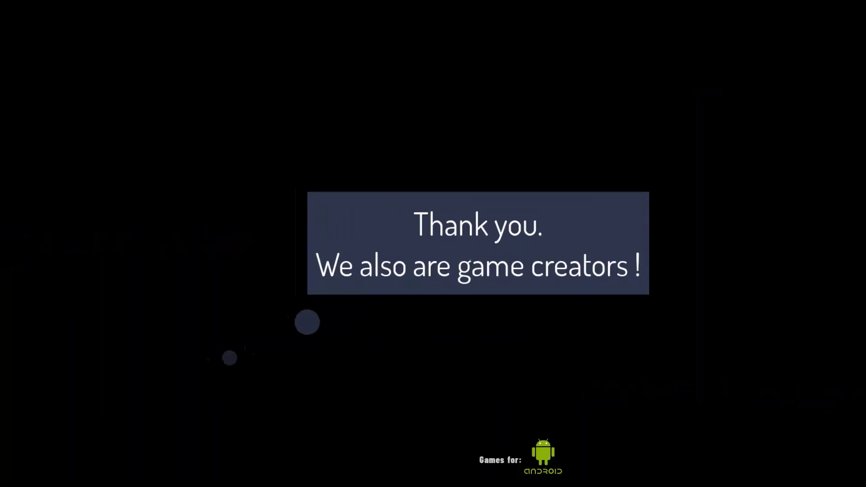